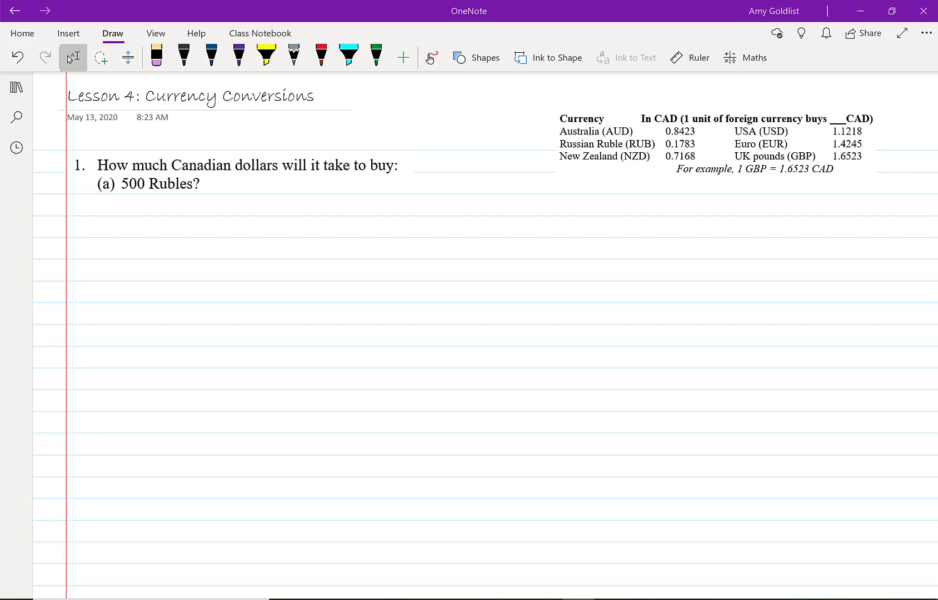
Highlight the Russian Ruble 0.1783 row in yellow, then start handwriting in purple below question (a)
{"action": "left_click", "coordinate": [266, 56]}
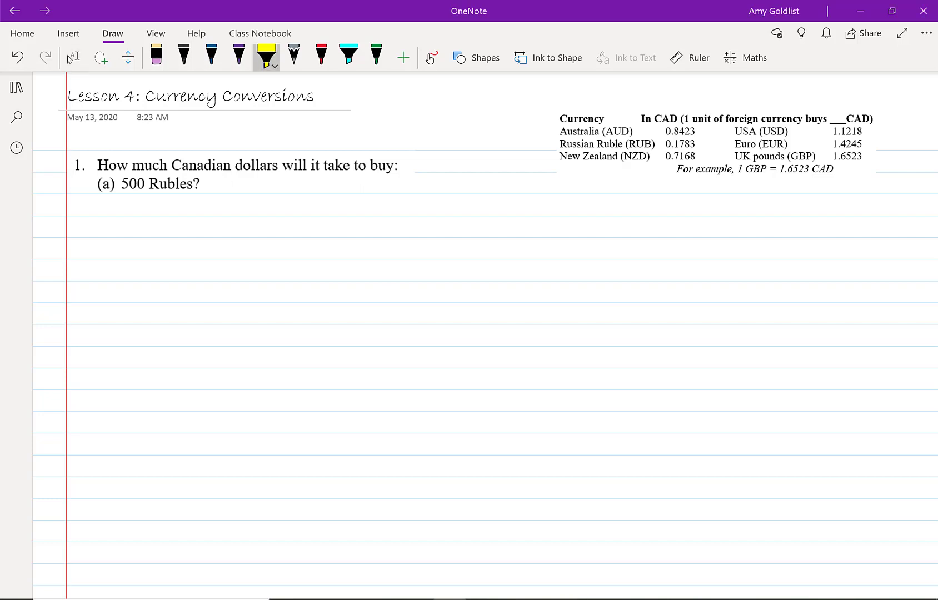
{"action": "left_click_drag", "start_coordinate": [559, 144], "coordinate": [698, 144]}
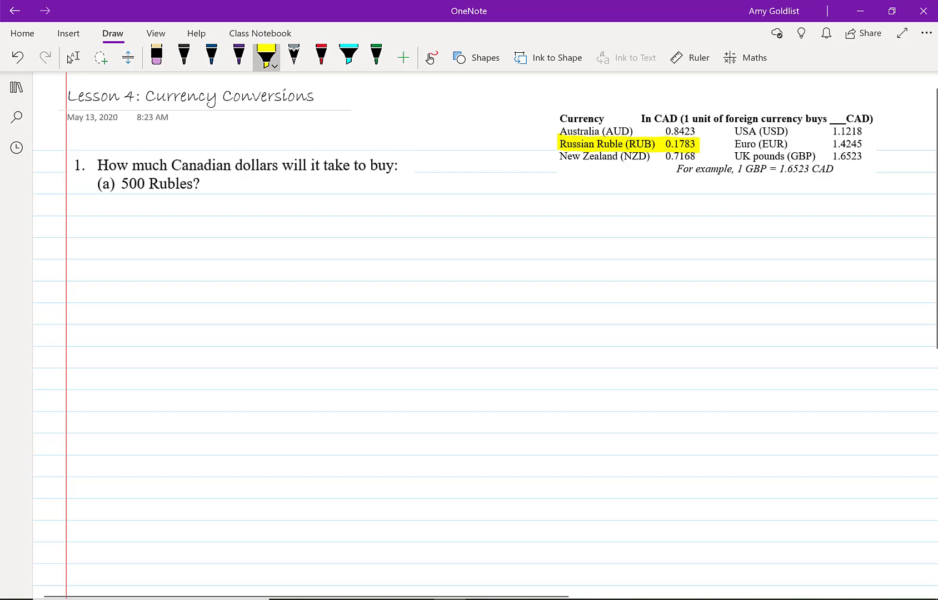
{"action": "left_click", "coordinate": [238, 55]}
{"action": "mouse_move", "coordinate": [74, 209]}
{"action": "left_mouse_down"}
{"action": "mouse_move", "coordinate": [76, 231]}
{"action": "mouse_move", "coordinate": [87, 221]}
{"action": "mouse_move", "coordinate": [125, 224]}
{"action": "left_mouse_up"}
Write the heading 'Rules' and 'Multiply by 1', boxing the rule in red
{"action": "left_click_drag", "start_coordinate": [74, 242], "coordinate": [142, 217]}
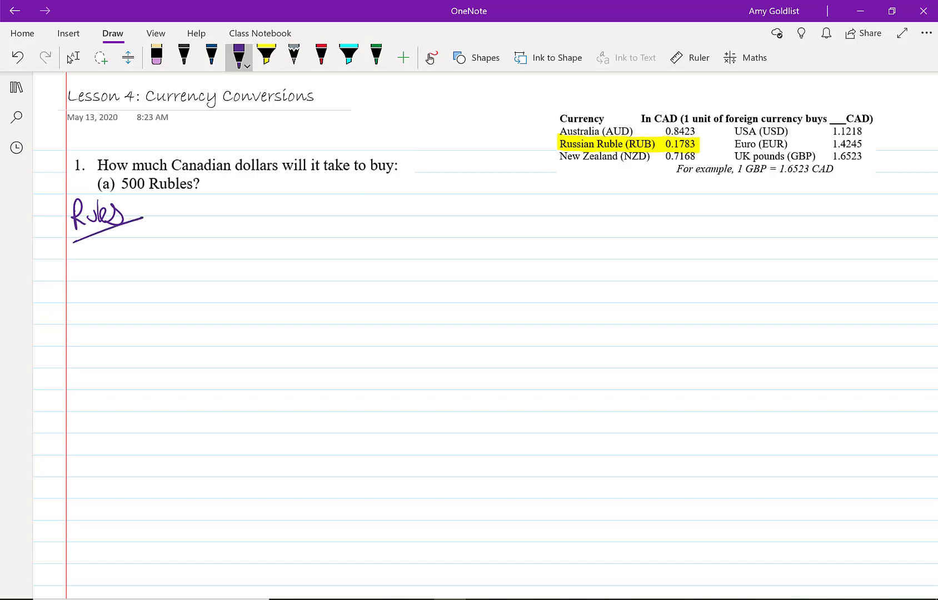
{"action": "left_click_drag", "start_coordinate": [177, 220], "coordinate": [212, 218]}
{"action": "mouse_move", "coordinate": [221, 193]}
{"action": "left_mouse_down"}
{"action": "mouse_move", "coordinate": [225, 219]}
{"action": "mouse_move", "coordinate": [247, 219]}
{"action": "left_mouse_up"}
{"action": "mouse_move", "coordinate": [244, 191]}
{"action": "left_mouse_down"}
{"action": "mouse_move", "coordinate": [257, 233]}
{"action": "mouse_move", "coordinate": [271, 217]}
{"action": "left_mouse_up"}
{"action": "left_click_drag", "start_coordinate": [274, 204], "coordinate": [278, 233]}
{"action": "left_click_drag", "start_coordinate": [327, 190], "coordinate": [339, 234]}
{"action": "mouse_move", "coordinate": [375, 198]}
{"action": "left_mouse_down"}
{"action": "mouse_move", "coordinate": [381, 217]}
{"action": "mouse_move", "coordinate": [400, 215]}
{"action": "left_mouse_up"}
{"action": "left_click", "coordinate": [322, 57]}
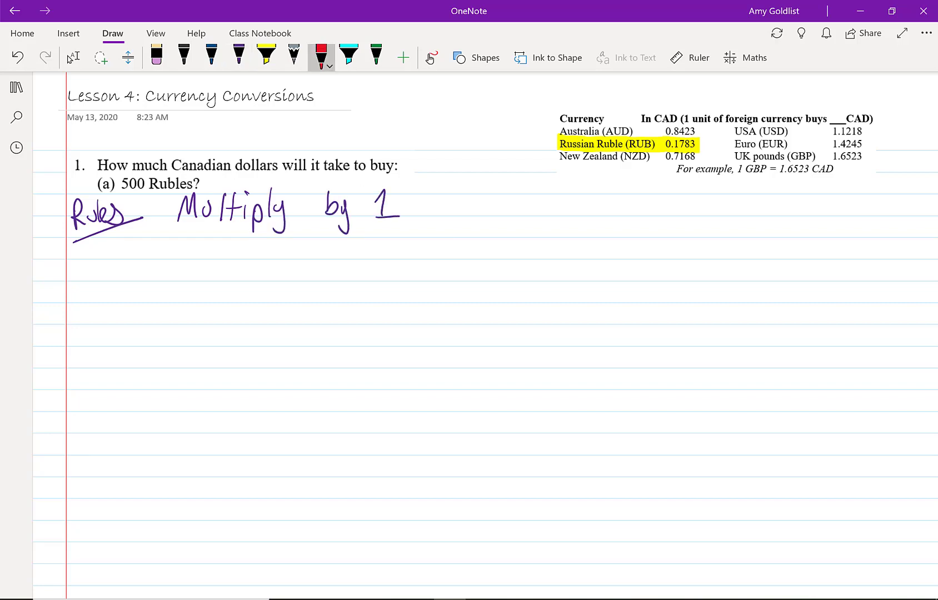
{"action": "mouse_move", "coordinate": [343, 181]}
{"action": "left_mouse_down"}
{"action": "mouse_move", "coordinate": [412, 181]}
{"action": "mouse_move", "coordinate": [410, 232]}
{"action": "mouse_move", "coordinate": [161, 233]}
{"action": "mouse_move", "coordinate": [220, 192]}
{"action": "mouse_move", "coordinate": [366, 179]}
{"action": "left_mouse_up"}
In purple, write 'it changes nothing' below the rule, followed by an arrow
{"action": "left_click", "coordinate": [238, 57]}
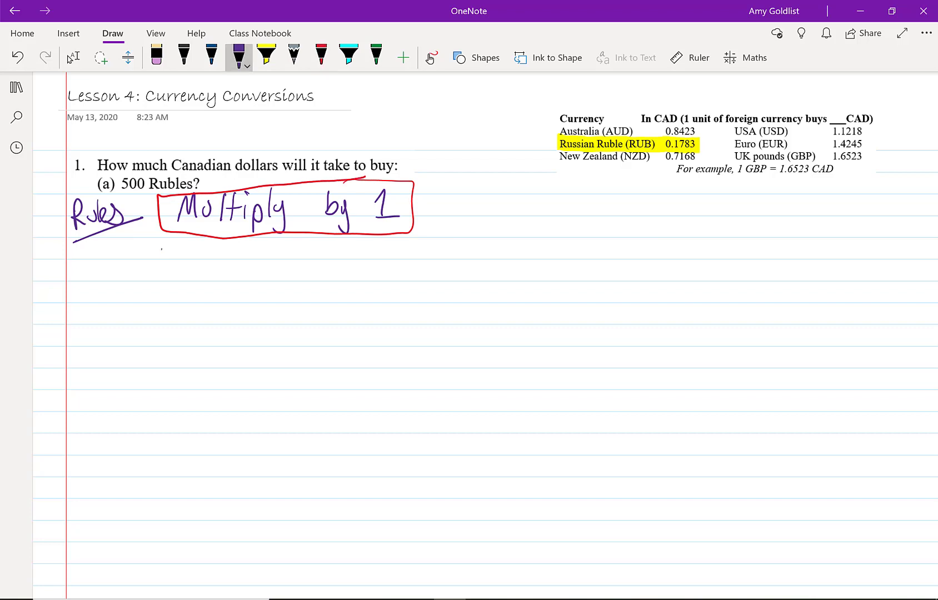
{"action": "left_click_drag", "start_coordinate": [162, 247], "coordinate": [161, 260]}
{"action": "mouse_move", "coordinate": [175, 236]}
{"action": "left_mouse_down"}
{"action": "mouse_move", "coordinate": [172, 259]}
{"action": "mouse_move", "coordinate": [179, 252]}
{"action": "left_mouse_up"}
{"action": "mouse_move", "coordinate": [212, 249]}
{"action": "left_mouse_down"}
{"action": "mouse_move", "coordinate": [214, 261]}
{"action": "mouse_move", "coordinate": [240, 261]}
{"action": "left_mouse_up"}
{"action": "mouse_move", "coordinate": [244, 261]}
{"action": "left_mouse_down"}
{"action": "mouse_move", "coordinate": [260, 275]}
{"action": "mouse_move", "coordinate": [283, 259]}
{"action": "mouse_move", "coordinate": [338, 260]}
{"action": "left_mouse_up"}
{"action": "mouse_move", "coordinate": [342, 247]}
{"action": "left_mouse_down"}
{"action": "mouse_move", "coordinate": [350, 258]}
{"action": "mouse_move", "coordinate": [367, 254]}
{"action": "left_mouse_up"}
{"action": "left_click_drag", "start_coordinate": [374, 242], "coordinate": [391, 259]}
{"action": "left_click_drag", "start_coordinate": [397, 247], "coordinate": [410, 276]}
{"action": "mouse_move", "coordinate": [458, 248]}
{"action": "left_mouse_down"}
{"action": "mouse_move", "coordinate": [478, 246]}
{"action": "mouse_move", "coordinate": [477, 257]}
{"action": "left_mouse_up"}
{"action": "mouse_move", "coordinate": [503, 231]}
{"action": "left_mouse_down"}
{"action": "mouse_move", "coordinate": [515, 227]}
{"action": "mouse_move", "coordinate": [501, 245]}
{"action": "left_mouse_up"}
Write the example '$5 x 1 = $5' after the arrow
{"action": "mouse_move", "coordinate": [508, 220]}
{"action": "left_mouse_down"}
{"action": "mouse_move", "coordinate": [508, 257]}
{"action": "mouse_move", "coordinate": [532, 232]}
{"action": "mouse_move", "coordinate": [516, 257]}
{"action": "mouse_move", "coordinate": [554, 246]}
{"action": "mouse_move", "coordinate": [546, 246]}
{"action": "left_mouse_up"}
{"action": "mouse_move", "coordinate": [572, 229]}
{"action": "left_mouse_down"}
{"action": "mouse_move", "coordinate": [562, 242]}
{"action": "mouse_move", "coordinate": [571, 257]}
{"action": "left_mouse_up"}
{"action": "left_click_drag", "start_coordinate": [557, 259], "coordinate": [606, 241]}
{"action": "mouse_move", "coordinate": [591, 251]}
{"action": "left_mouse_down"}
{"action": "mouse_move", "coordinate": [644, 246]}
{"action": "mouse_move", "coordinate": [632, 256]}
{"action": "left_mouse_up"}
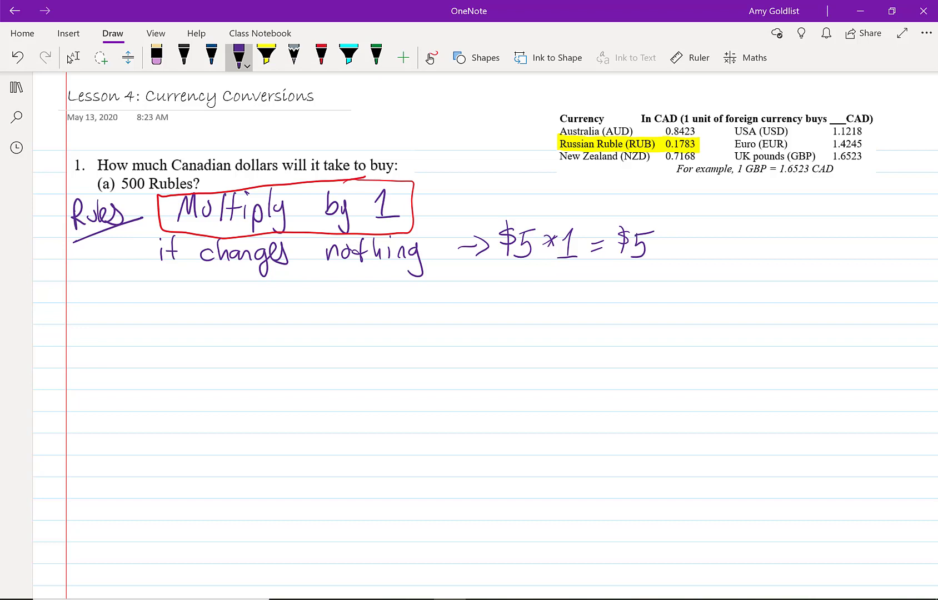
Write '1 RUB = 0.1783 CAD' on the next line
{"action": "left_click_drag", "start_coordinate": [135, 276], "coordinate": [143, 292]}
{"action": "mouse_move", "coordinate": [144, 279]}
{"action": "left_mouse_down"}
{"action": "mouse_move", "coordinate": [145, 302]}
{"action": "mouse_move", "coordinate": [193, 296]}
{"action": "left_mouse_up"}
{"action": "mouse_move", "coordinate": [198, 284]}
{"action": "left_mouse_down"}
{"action": "mouse_move", "coordinate": [200, 305]}
{"action": "mouse_move", "coordinate": [278, 281]}
{"action": "mouse_move", "coordinate": [291, 295]}
{"action": "left_mouse_up"}
{"action": "left_click_drag", "start_coordinate": [299, 280], "coordinate": [301, 302]}
{"action": "mouse_move", "coordinate": [304, 280]}
{"action": "left_mouse_down"}
{"action": "mouse_move", "coordinate": [314, 300]}
{"action": "mouse_move", "coordinate": [324, 289]}
{"action": "left_mouse_up"}
{"action": "mouse_move", "coordinate": [332, 279]}
{"action": "left_mouse_down"}
{"action": "mouse_move", "coordinate": [331, 303]}
{"action": "mouse_move", "coordinate": [388, 302]}
{"action": "left_mouse_up"}
{"action": "left_click_drag", "start_coordinate": [382, 293], "coordinate": [396, 303]}
{"action": "left_click_drag", "start_coordinate": [394, 285], "coordinate": [395, 304]}
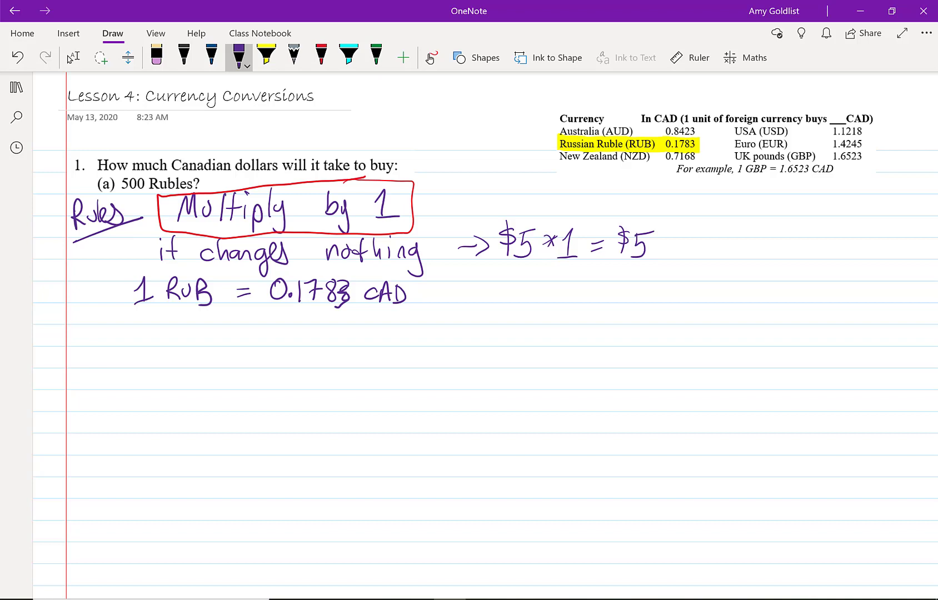
Write the fraction 1 RUB over 0.1783 CAD equal to 1
{"action": "left_click_drag", "start_coordinate": [122, 323], "coordinate": [136, 342]}
{"action": "mouse_move", "coordinate": [147, 322]}
{"action": "left_mouse_down"}
{"action": "mouse_move", "coordinate": [149, 343]}
{"action": "mouse_move", "coordinate": [178, 345]}
{"action": "left_mouse_up"}
{"action": "left_click_drag", "start_coordinate": [114, 348], "coordinate": [188, 351]}
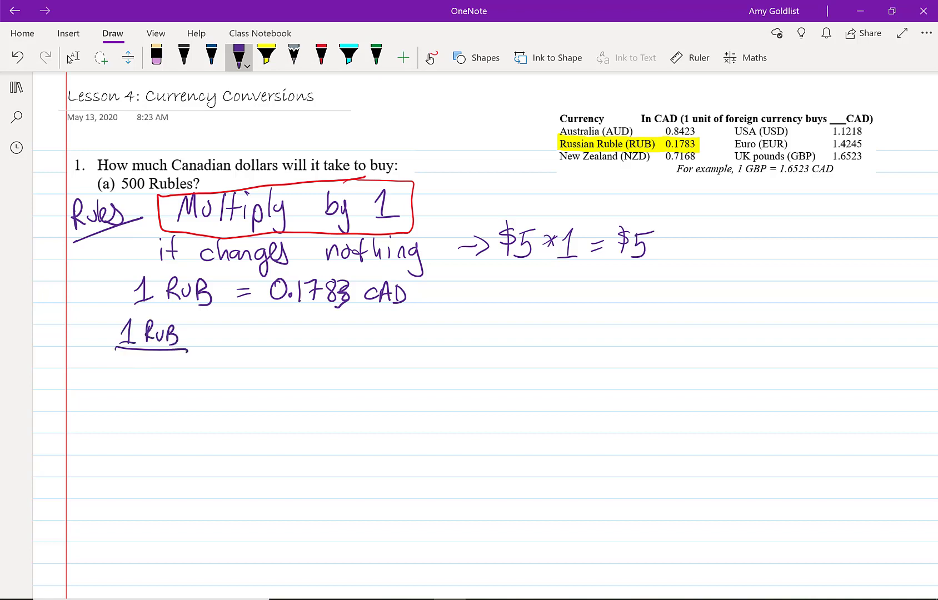
{"action": "mouse_move", "coordinate": [114, 361]}
{"action": "left_mouse_down"}
{"action": "mouse_move", "coordinate": [115, 377]}
{"action": "mouse_move", "coordinate": [157, 377]}
{"action": "left_mouse_up"}
{"action": "mouse_move", "coordinate": [151, 366]}
{"action": "left_mouse_down"}
{"action": "mouse_move", "coordinate": [172, 378]}
{"action": "mouse_move", "coordinate": [183, 363]}
{"action": "mouse_move", "coordinate": [184, 378]}
{"action": "mouse_move", "coordinate": [208, 377]}
{"action": "mouse_move", "coordinate": [221, 358]}
{"action": "left_mouse_up"}
{"action": "left_click_drag", "start_coordinate": [214, 367], "coordinate": [228, 378]}
{"action": "left_click_drag", "start_coordinate": [226, 358], "coordinate": [229, 379]}
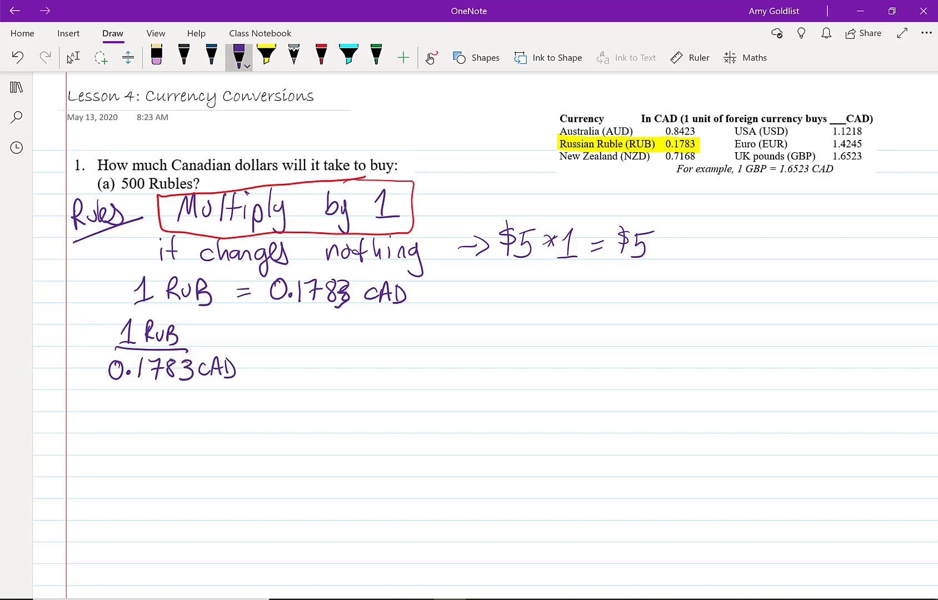
{"action": "left_click_drag", "start_coordinate": [274, 342], "coordinate": [294, 342]}
{"action": "left_click_drag", "start_coordinate": [275, 351], "coordinate": [313, 358]}
{"action": "left_click_drag", "start_coordinate": [303, 360], "coordinate": [322, 361]}
Add '= 0.1783 CAD over 1 RUB' as the second fraction
{"action": "mouse_move", "coordinate": [359, 342]}
{"action": "left_mouse_down"}
{"action": "mouse_move", "coordinate": [374, 339]}
{"action": "mouse_move", "coordinate": [374, 349]}
{"action": "mouse_move", "coordinate": [419, 342]}
{"action": "left_mouse_up"}
{"action": "mouse_move", "coordinate": [429, 326]}
{"action": "left_mouse_down"}
{"action": "mouse_move", "coordinate": [429, 348]}
{"action": "mouse_move", "coordinate": [453, 333]}
{"action": "left_mouse_up"}
{"action": "mouse_move", "coordinate": [458, 325]}
{"action": "left_mouse_down"}
{"action": "mouse_move", "coordinate": [462, 349]}
{"action": "mouse_move", "coordinate": [472, 345]}
{"action": "left_mouse_up"}
{"action": "mouse_move", "coordinate": [511, 333]}
{"action": "left_mouse_down"}
{"action": "mouse_move", "coordinate": [510, 344]}
{"action": "mouse_move", "coordinate": [544, 342]}
{"action": "left_mouse_up"}
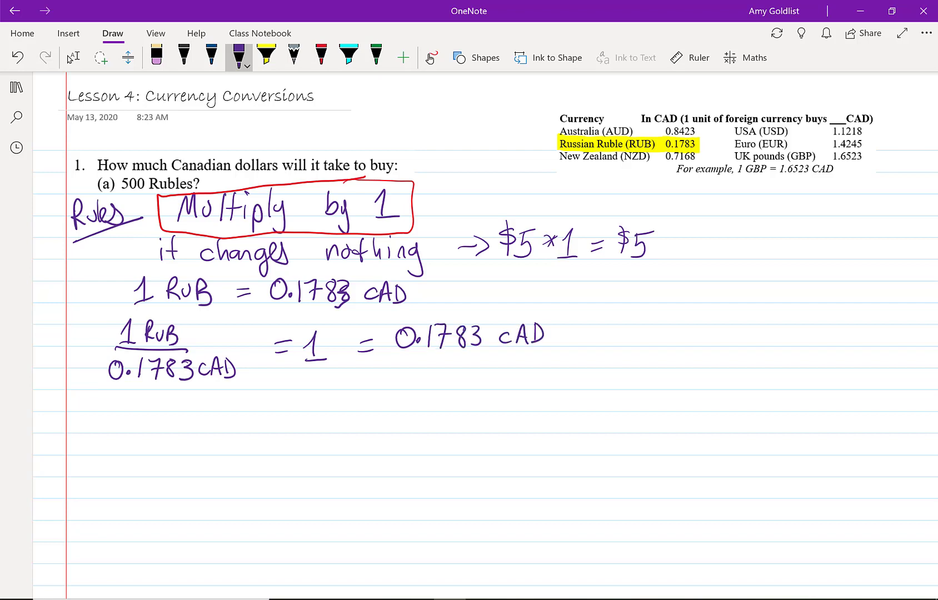
{"action": "left_click_drag", "start_coordinate": [402, 353], "coordinate": [548, 349]}
{"action": "mouse_move", "coordinate": [424, 360]}
{"action": "left_mouse_down"}
{"action": "mouse_move", "coordinate": [424, 377]}
{"action": "mouse_move", "coordinate": [439, 377]}
{"action": "left_mouse_up"}
{"action": "mouse_move", "coordinate": [450, 360]}
{"action": "left_mouse_down"}
{"action": "mouse_move", "coordinate": [450, 380]}
{"action": "mouse_move", "coordinate": [462, 373]}
{"action": "left_mouse_up"}
{"action": "left_click_drag", "start_coordinate": [467, 362], "coordinate": [483, 377]}
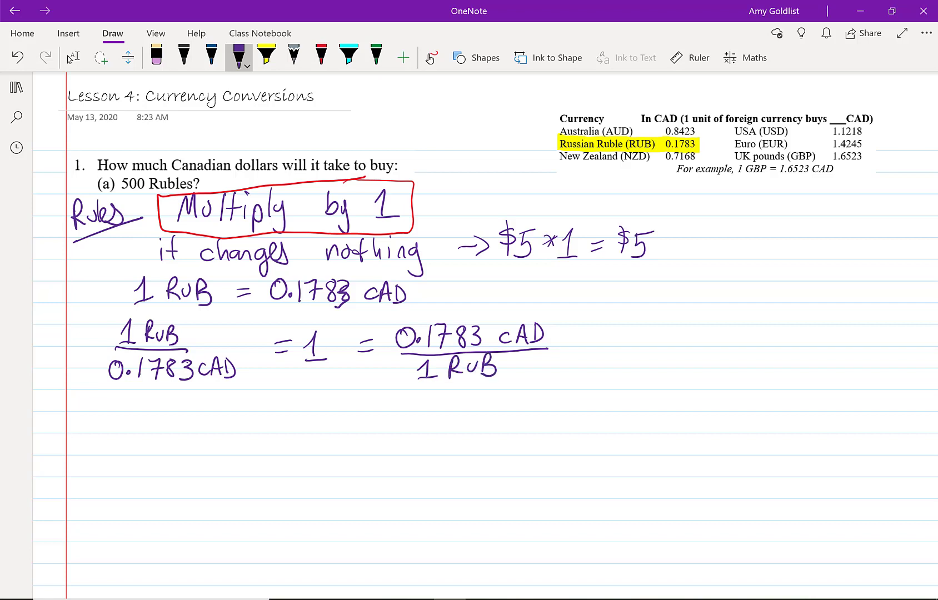
Write 'fractions' to the right of the equation and underline it
{"action": "mouse_move", "coordinate": [635, 324]}
{"action": "left_mouse_down"}
{"action": "mouse_move", "coordinate": [634, 357]}
{"action": "mouse_move", "coordinate": [663, 345]}
{"action": "left_mouse_up"}
{"action": "left_click_drag", "start_coordinate": [670, 335], "coordinate": [682, 345]}
{"action": "left_click_drag", "start_coordinate": [681, 335], "coordinate": [702, 345]}
{"action": "left_click_drag", "start_coordinate": [633, 367], "coordinate": [718, 344]}
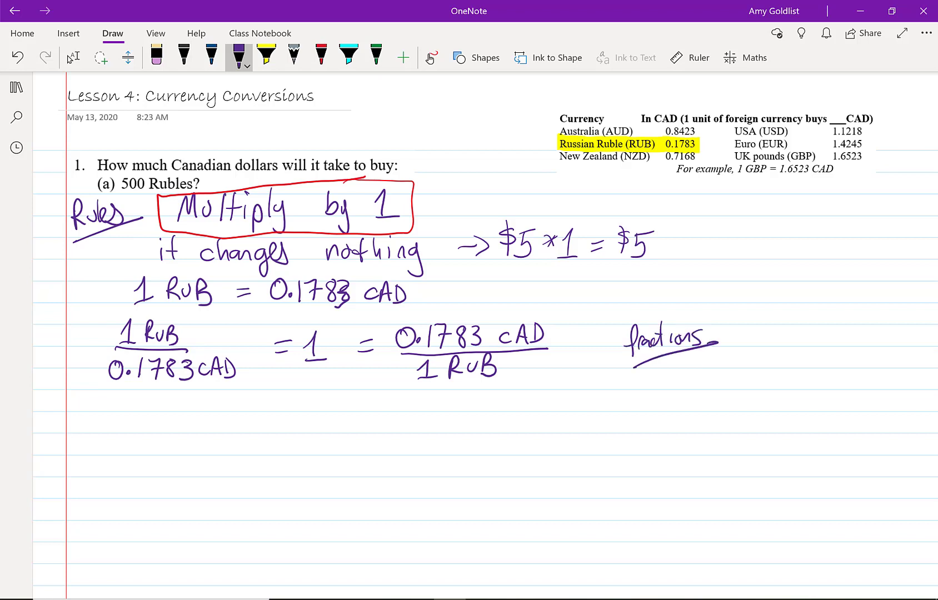
Start writing 'Always show Units' below the fractions
{"action": "mouse_move", "coordinate": [136, 402]}
{"action": "left_mouse_down"}
{"action": "mouse_move", "coordinate": [146, 423]}
{"action": "mouse_move", "coordinate": [151, 409]}
{"action": "left_mouse_up"}
{"action": "mouse_move", "coordinate": [161, 394]}
{"action": "left_mouse_down"}
{"action": "mouse_move", "coordinate": [163, 424]}
{"action": "mouse_move", "coordinate": [185, 408]}
{"action": "mouse_move", "coordinate": [191, 419]}
{"action": "left_mouse_up"}
{"action": "mouse_move", "coordinate": [197, 405]}
{"action": "left_mouse_down"}
{"action": "mouse_move", "coordinate": [212, 415]}
{"action": "mouse_move", "coordinate": [210, 428]}
{"action": "left_mouse_up"}
{"action": "left_click_drag", "start_coordinate": [224, 409], "coordinate": [212, 426]}
{"action": "mouse_move", "coordinate": [268, 406]}
{"action": "left_mouse_down"}
{"action": "mouse_move", "coordinate": [257, 420]}
{"action": "mouse_move", "coordinate": [292, 416]}
{"action": "left_mouse_up"}
{"action": "left_click_drag", "start_coordinate": [297, 409], "coordinate": [314, 418]}
{"action": "mouse_move", "coordinate": [334, 399]}
{"action": "left_mouse_down"}
{"action": "mouse_move", "coordinate": [346, 422]}
{"action": "mouse_move", "coordinate": [374, 423]}
{"action": "left_mouse_up"}
Finish 'Units' and draw a red box around 'Always show Units'
{"action": "mouse_move", "coordinate": [366, 408]}
{"action": "left_mouse_down"}
{"action": "mouse_move", "coordinate": [383, 406]}
{"action": "mouse_move", "coordinate": [396, 424]}
{"action": "left_mouse_up"}
{"action": "left_click", "coordinate": [321, 57]}
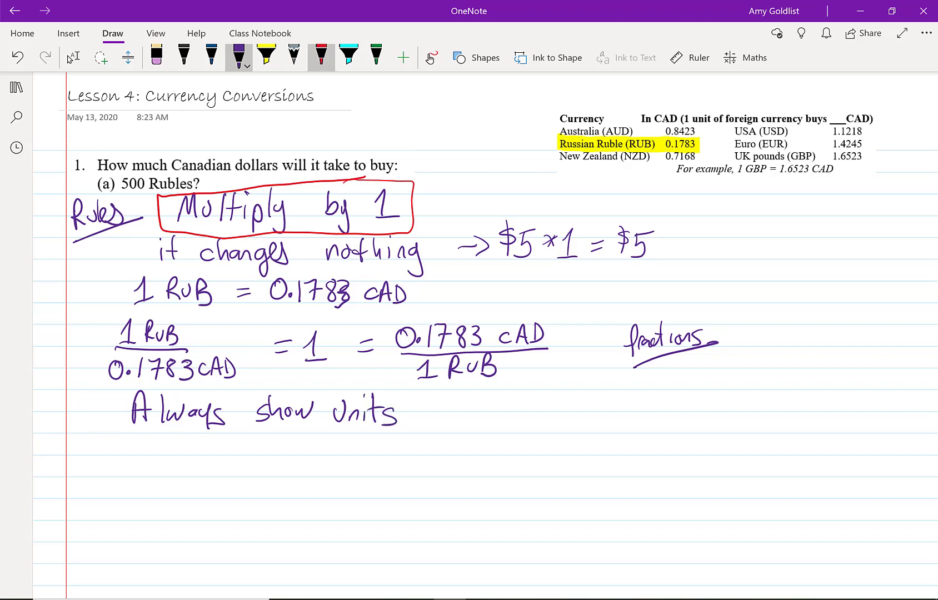
{"action": "mouse_move", "coordinate": [135, 385]}
{"action": "left_mouse_down"}
{"action": "mouse_move", "coordinate": [278, 382]}
{"action": "mouse_move", "coordinate": [407, 411]}
{"action": "mouse_move", "coordinate": [220, 441]}
{"action": "mouse_move", "coordinate": [115, 418]}
{"action": "mouse_move", "coordinate": [163, 387]}
{"action": "left_mouse_up"}
In purple, write the unitless example 'ie 0.1783 over 1 = 1'
{"action": "left_click", "coordinate": [239, 57]}
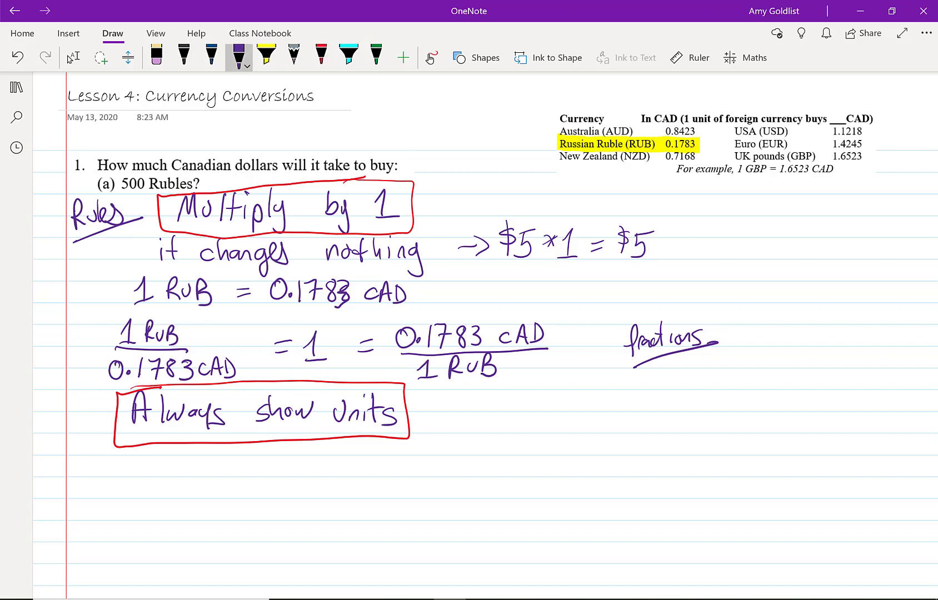
{"action": "mouse_move", "coordinate": [447, 404]}
{"action": "left_mouse_down"}
{"action": "mouse_move", "coordinate": [449, 414]}
{"action": "mouse_move", "coordinate": [466, 408]}
{"action": "left_mouse_up"}
{"action": "mouse_move", "coordinate": [446, 424]}
{"action": "left_mouse_down"}
{"action": "mouse_move", "coordinate": [471, 411]}
{"action": "mouse_move", "coordinate": [552, 406]}
{"action": "left_mouse_up"}
{"action": "left_click_drag", "start_coordinate": [554, 389], "coordinate": [565, 410]}
{"action": "mouse_move", "coordinate": [491, 420]}
{"action": "left_mouse_down"}
{"action": "mouse_move", "coordinate": [571, 415]}
{"action": "mouse_move", "coordinate": [542, 438]}
{"action": "left_mouse_up"}
{"action": "left_click_drag", "start_coordinate": [584, 410], "coordinate": [596, 410]}
{"action": "left_click_drag", "start_coordinate": [583, 418], "coordinate": [623, 426]}
Cross out the unitless fraction in red and write 'wrong' beside it
{"action": "left_click", "coordinate": [321, 58]}
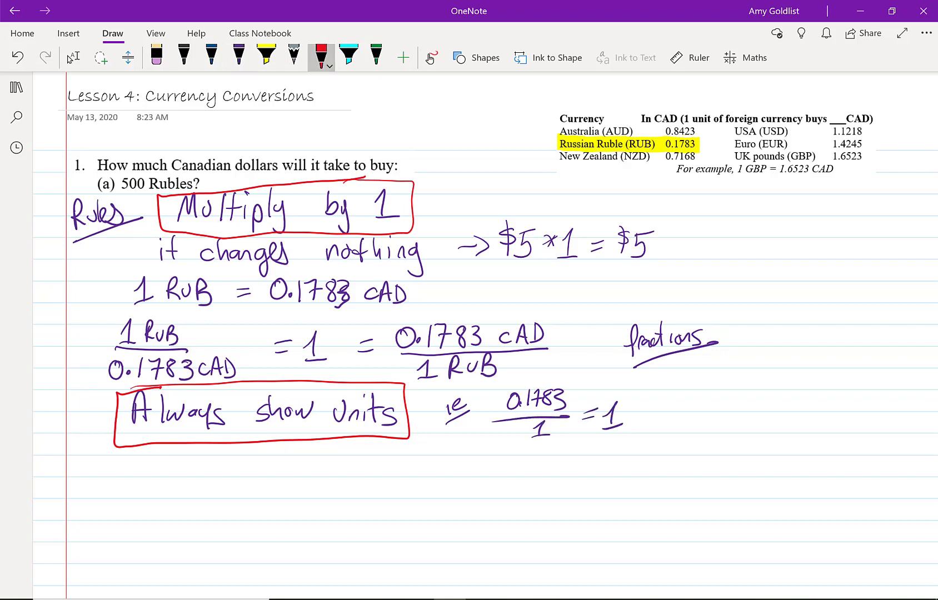
{"action": "left_click_drag", "start_coordinate": [508, 440], "coordinate": [632, 390]}
{"action": "mouse_move", "coordinate": [528, 383]}
{"action": "left_mouse_down"}
{"action": "mouse_move", "coordinate": [625, 439]}
{"action": "mouse_move", "coordinate": [681, 408]}
{"action": "mouse_move", "coordinate": [683, 417]}
{"action": "left_mouse_up"}
{"action": "left_click_drag", "start_coordinate": [683, 402], "coordinate": [708, 429]}
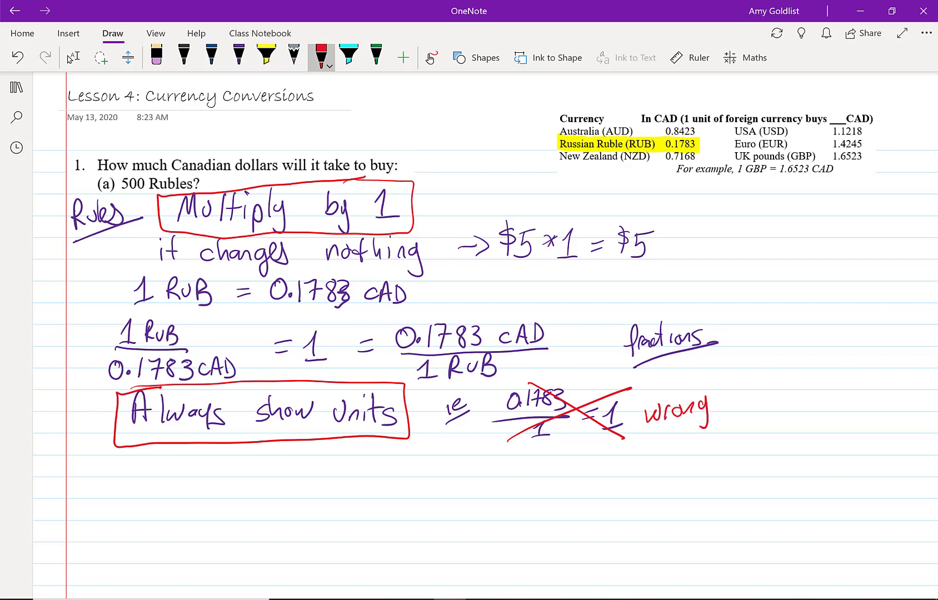
Underline CAD and RUB in the 0.1783 CAD over 1 RUB fraction
{"action": "left_click_drag", "start_coordinate": [507, 346], "coordinate": [561, 345]}
{"action": "left_click_drag", "start_coordinate": [460, 380], "coordinate": [509, 378]}
{"action": "left_click", "coordinate": [239, 58]}
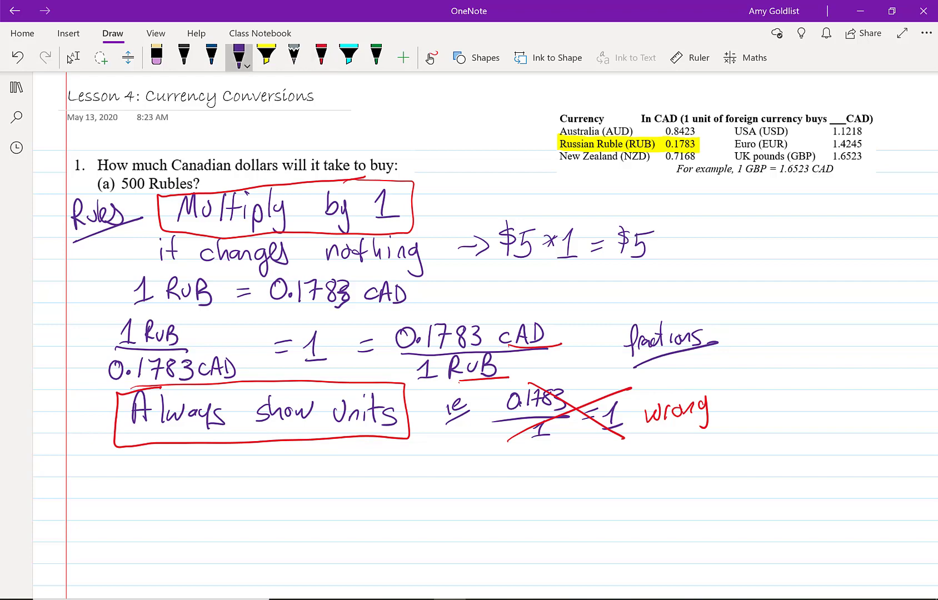
Write 500 RUB over 1, tracing its fraction bar and 1 in red, with a multiplication sign
{"action": "mouse_move", "coordinate": [116, 468]}
{"action": "left_mouse_down"}
{"action": "mouse_move", "coordinate": [92, 489]}
{"action": "mouse_move", "coordinate": [136, 474]}
{"action": "mouse_move", "coordinate": [163, 488]}
{"action": "mouse_move", "coordinate": [384, 481]}
{"action": "mouse_move", "coordinate": [373, 481]}
{"action": "left_mouse_up"}
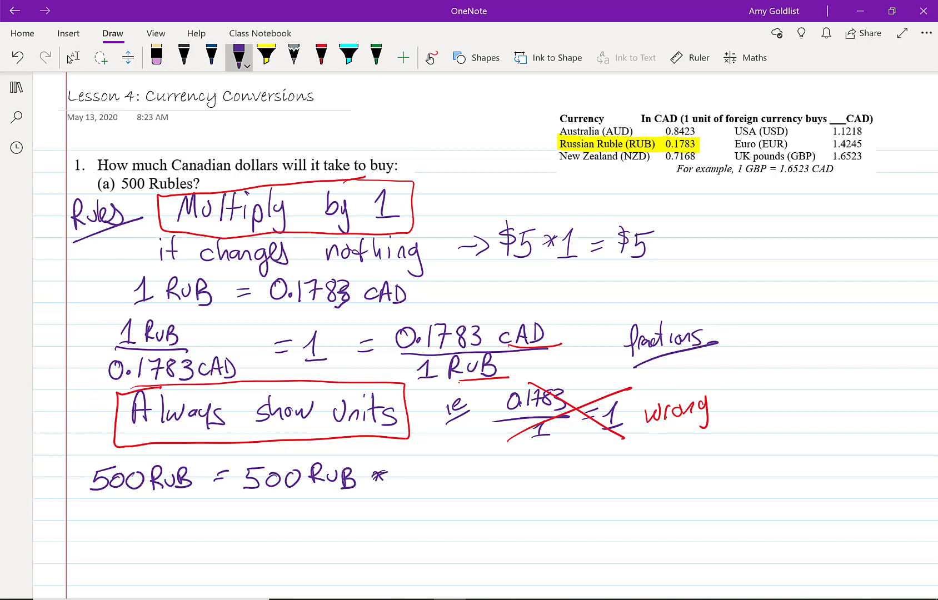
{"action": "mouse_move", "coordinate": [251, 497]}
{"action": "left_mouse_down"}
{"action": "mouse_move", "coordinate": [355, 492]}
{"action": "mouse_move", "coordinate": [310, 520]}
{"action": "mouse_move", "coordinate": [327, 518]}
{"action": "left_mouse_up"}
{"action": "left_click", "coordinate": [321, 58]}
{"action": "left_click_drag", "start_coordinate": [257, 497], "coordinate": [352, 493]}
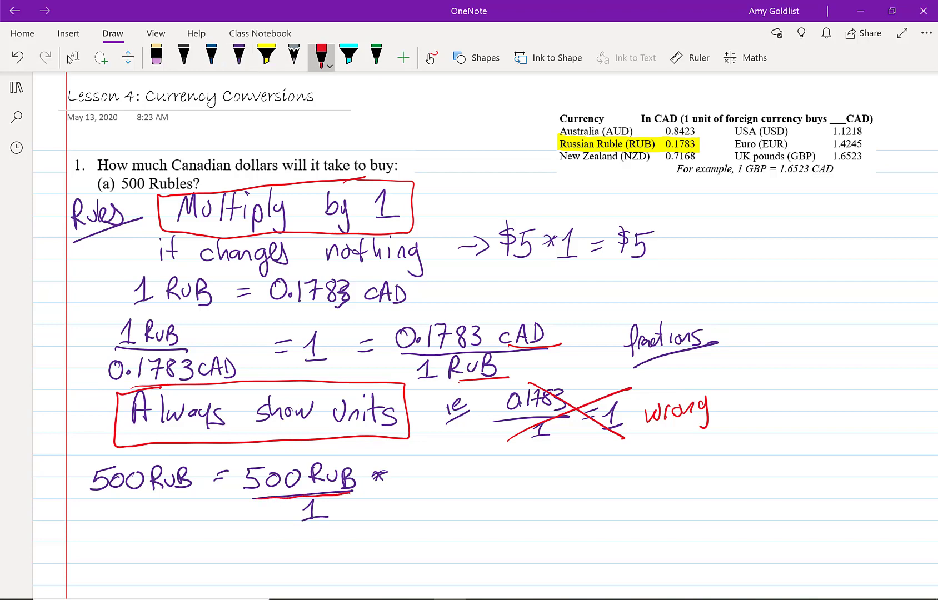
{"action": "mouse_move", "coordinate": [304, 513]}
{"action": "left_mouse_down"}
{"action": "mouse_move", "coordinate": [312, 502]}
{"action": "mouse_move", "coordinate": [313, 518]}
{"action": "left_mouse_up"}
{"action": "left_click_drag", "start_coordinate": [302, 519], "coordinate": [330, 517]}
{"action": "left_click", "coordinate": [239, 58]}
{"action": "mouse_move", "coordinate": [374, 484]}
{"action": "left_mouse_down"}
{"action": "mouse_move", "coordinate": [387, 473]}
{"action": "mouse_move", "coordinate": [387, 484]}
{"action": "left_mouse_up"}
Check-mark CAD above, then multiply by the fraction 0.1783 CAD over 1 RUB
{"action": "left_click_drag", "start_coordinate": [554, 302], "coordinate": [570, 309]}
{"action": "mouse_move", "coordinate": [412, 468]}
{"action": "left_mouse_down"}
{"action": "mouse_move", "coordinate": [419, 484]}
{"action": "mouse_move", "coordinate": [429, 481]}
{"action": "left_mouse_up"}
{"action": "mouse_move", "coordinate": [439, 464]}
{"action": "left_mouse_down"}
{"action": "mouse_move", "coordinate": [441, 479]}
{"action": "mouse_move", "coordinate": [488, 482]}
{"action": "left_mouse_up"}
{"action": "mouse_move", "coordinate": [516, 463]}
{"action": "left_mouse_down"}
{"action": "mouse_move", "coordinate": [508, 479]}
{"action": "mouse_move", "coordinate": [520, 467]}
{"action": "left_mouse_up"}
{"action": "left_click_drag", "start_coordinate": [520, 467], "coordinate": [543, 480]}
{"action": "left_click_drag", "start_coordinate": [401, 492], "coordinate": [546, 484]}
{"action": "mouse_move", "coordinate": [449, 495]}
{"action": "left_mouse_down"}
{"action": "mouse_move", "coordinate": [462, 512]}
{"action": "mouse_move", "coordinate": [479, 514]}
{"action": "mouse_move", "coordinate": [501, 497]}
{"action": "left_mouse_up"}
{"action": "mouse_move", "coordinate": [504, 497]}
{"action": "left_mouse_down"}
{"action": "mouse_move", "coordinate": [506, 513]}
{"action": "mouse_move", "coordinate": [516, 513]}
{"action": "left_mouse_up"}
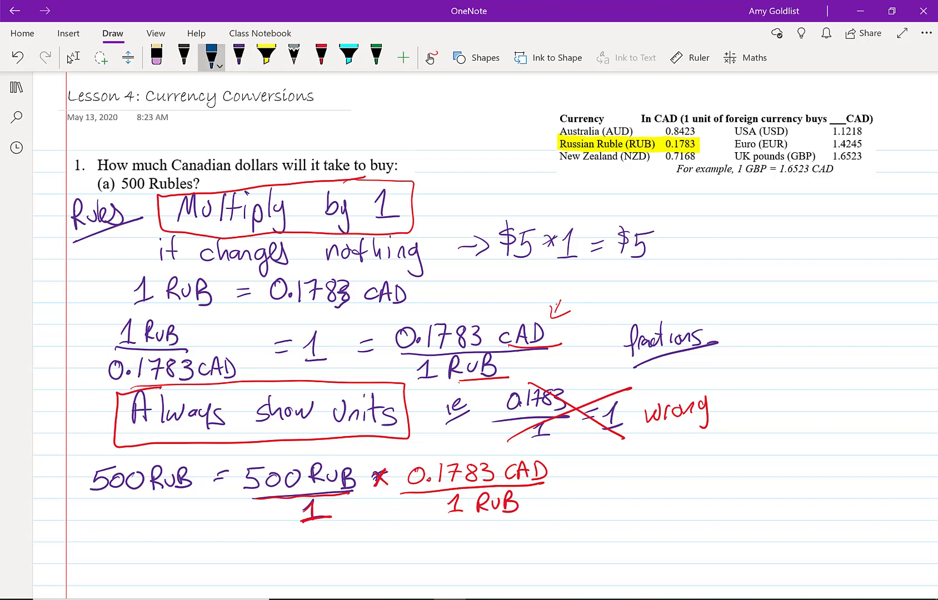
With the green pen, cross out RUB in numerator and denominator
{"action": "left_click", "coordinate": [376, 57]}
{"action": "left_click", "coordinate": [211, 56]}
{"action": "left_click_drag", "start_coordinate": [312, 492], "coordinate": [355, 459]}
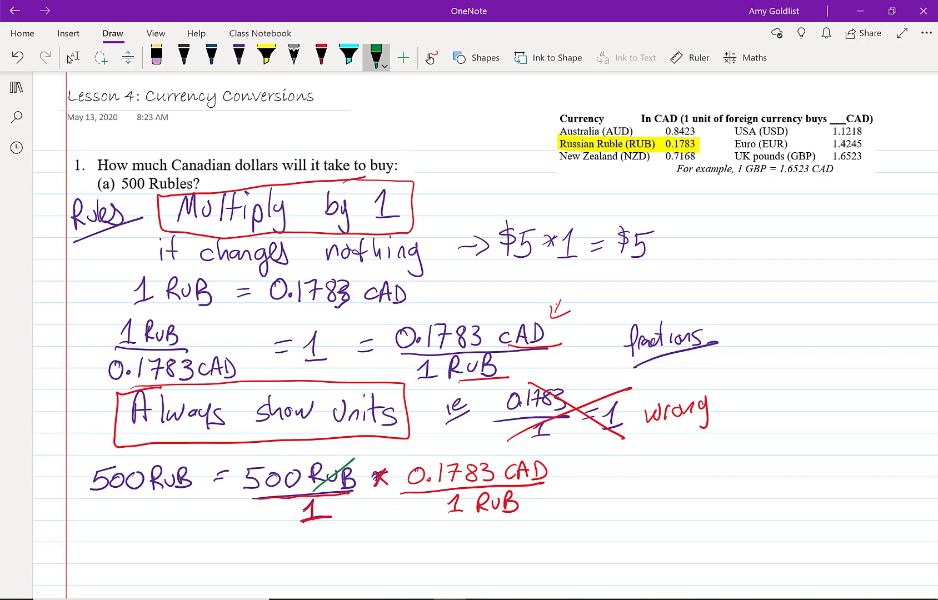
{"action": "left_click_drag", "start_coordinate": [474, 523], "coordinate": [528, 487]}
Write the result line '= 500 × 0.1783 CAD'
{"action": "left_click_drag", "start_coordinate": [573, 477], "coordinate": [586, 479]}
{"action": "mouse_move", "coordinate": [569, 488]}
{"action": "left_mouse_down"}
{"action": "mouse_move", "coordinate": [626, 470]}
{"action": "mouse_move", "coordinate": [605, 495]}
{"action": "mouse_move", "coordinate": [673, 478]}
{"action": "mouse_move", "coordinate": [676, 485]}
{"action": "left_mouse_up"}
{"action": "mouse_move", "coordinate": [688, 470]}
{"action": "left_mouse_down"}
{"action": "mouse_move", "coordinate": [686, 488]}
{"action": "mouse_move", "coordinate": [708, 488]}
{"action": "left_mouse_up"}
{"action": "mouse_move", "coordinate": [712, 468]}
{"action": "left_mouse_down"}
{"action": "mouse_move", "coordinate": [723, 486]}
{"action": "mouse_move", "coordinate": [783, 486]}
{"action": "mouse_move", "coordinate": [799, 468]}
{"action": "mouse_move", "coordinate": [807, 481]}
{"action": "left_mouse_up"}
{"action": "left_click_drag", "start_coordinate": [808, 467], "coordinate": [805, 488]}
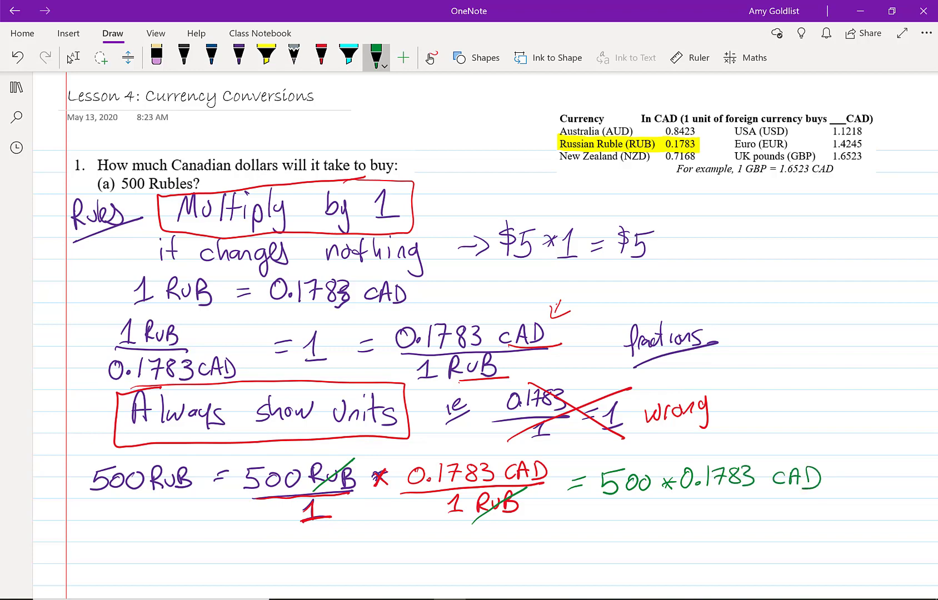
Write the answer '= $89.15 CAD' on the next line
{"action": "left_click_drag", "start_coordinate": [582, 513], "coordinate": [605, 515]}
{"action": "left_click_drag", "start_coordinate": [594, 523], "coordinate": [635, 516]}
{"action": "mouse_move", "coordinate": [637, 499]}
{"action": "left_mouse_down"}
{"action": "mouse_move", "coordinate": [635, 523]}
{"action": "mouse_move", "coordinate": [717, 520]}
{"action": "left_mouse_up"}
{"action": "mouse_move", "coordinate": [779, 507]}
{"action": "left_mouse_down"}
{"action": "mouse_move", "coordinate": [769, 518]}
{"action": "mouse_move", "coordinate": [793, 518]}
{"action": "left_mouse_up"}
{"action": "mouse_move", "coordinate": [790, 497]}
{"action": "left_mouse_down"}
{"action": "mouse_move", "coordinate": [792, 518]}
{"action": "mouse_move", "coordinate": [803, 518]}
{"action": "left_mouse_up"}
{"action": "left_click_drag", "start_coordinate": [802, 500], "coordinate": [803, 521]}
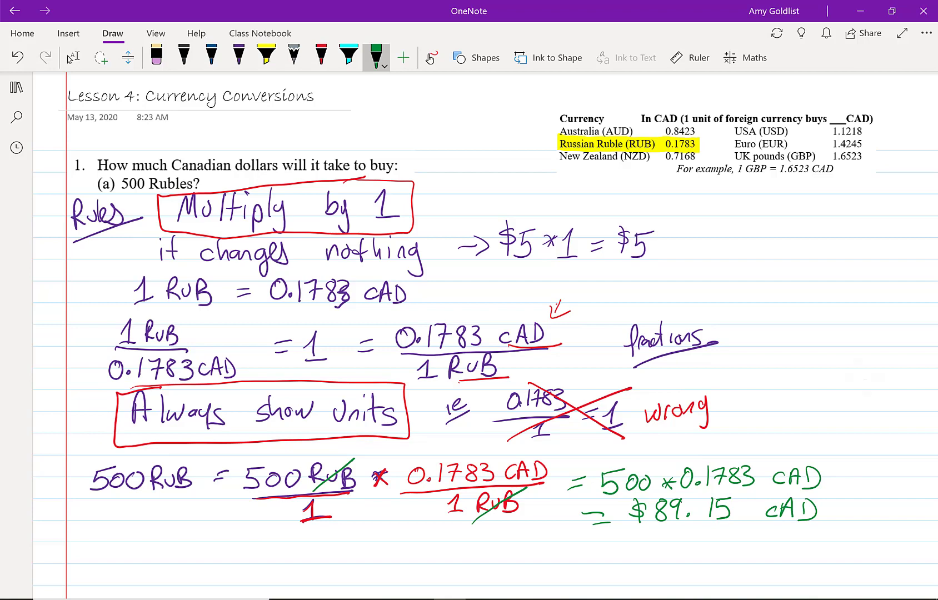
{"action": "scroll", "coordinate": [469, 331], "scroll_direction": "down", "scroll_amount": 2}
Begin the conclusion with an underlined 'So' and 'You can'
{"action": "left_click", "coordinate": [72, 57]}
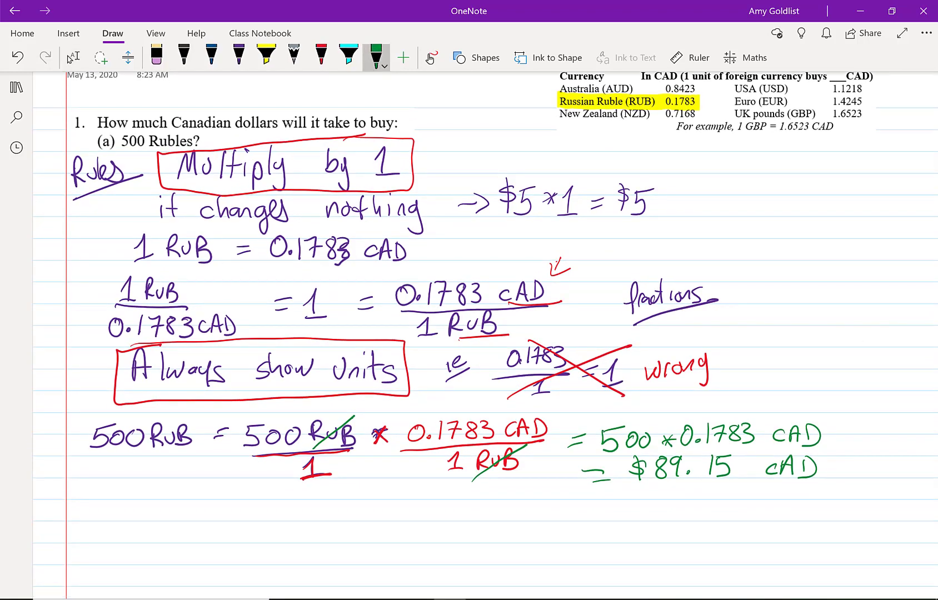
{"action": "mouse_move", "coordinate": [127, 501]}
{"action": "left_mouse_down"}
{"action": "mouse_move", "coordinate": [136, 513]}
{"action": "mouse_move", "coordinate": [149, 511]}
{"action": "left_mouse_up"}
{"action": "left_click_drag", "start_coordinate": [159, 503], "coordinate": [133, 526]}
{"action": "mouse_move", "coordinate": [188, 500]}
{"action": "left_mouse_down"}
{"action": "mouse_move", "coordinate": [200, 528]}
{"action": "mouse_move", "coordinate": [228, 520]}
{"action": "left_mouse_up"}
{"action": "mouse_move", "coordinate": [257, 507]}
{"action": "left_mouse_down"}
{"action": "mouse_move", "coordinate": [249, 518]}
{"action": "mouse_move", "coordinate": [329, 518]}
{"action": "mouse_move", "coordinate": [342, 533]}
{"action": "left_mouse_up"}
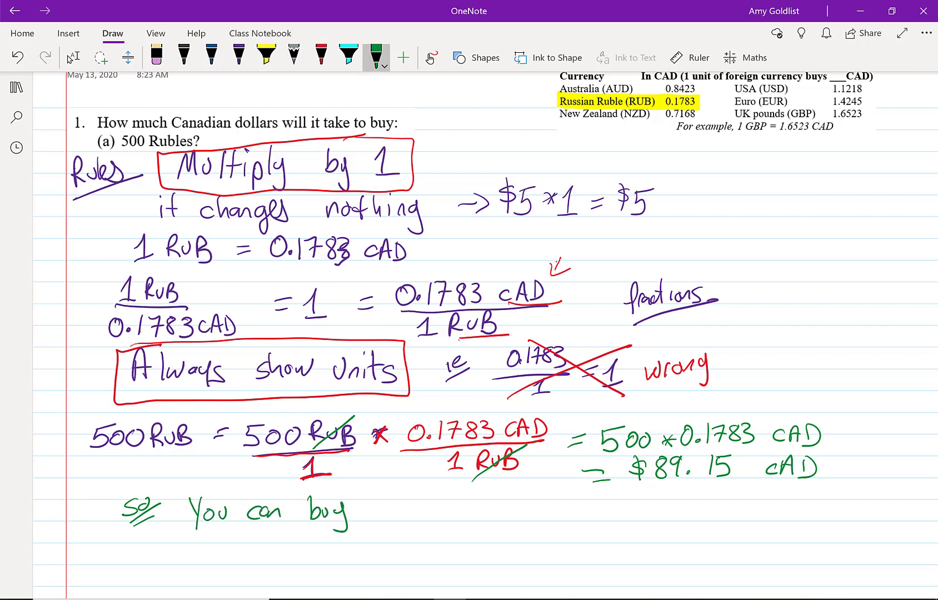
Finish the sentence with '500 RUB with $89.15 CAD' and underline the dollar sign
{"action": "mouse_move", "coordinate": [395, 499]}
{"action": "left_mouse_down"}
{"action": "mouse_move", "coordinate": [385, 518]}
{"action": "mouse_move", "coordinate": [451, 519]}
{"action": "left_mouse_up"}
{"action": "mouse_move", "coordinate": [455, 509]}
{"action": "left_mouse_down"}
{"action": "mouse_move", "coordinate": [483, 522]}
{"action": "mouse_move", "coordinate": [524, 523]}
{"action": "left_mouse_up"}
{"action": "mouse_move", "coordinate": [525, 511]}
{"action": "left_mouse_down"}
{"action": "mouse_move", "coordinate": [528, 520]}
{"action": "mouse_move", "coordinate": [551, 523]}
{"action": "mouse_move", "coordinate": [561, 506]}
{"action": "left_mouse_up"}
{"action": "mouse_move", "coordinate": [557, 499]}
{"action": "left_mouse_down"}
{"action": "mouse_move", "coordinate": [566, 518]}
{"action": "mouse_move", "coordinate": [632, 521]}
{"action": "left_mouse_up"}
{"action": "left_click_drag", "start_coordinate": [639, 520], "coordinate": [650, 516]}
{"action": "mouse_move", "coordinate": [668, 496]}
{"action": "left_mouse_down"}
{"action": "mouse_move", "coordinate": [655, 499]}
{"action": "mouse_move", "coordinate": [657, 518]}
{"action": "mouse_move", "coordinate": [687, 520]}
{"action": "mouse_move", "coordinate": [711, 496]}
{"action": "left_mouse_up"}
{"action": "left_click_drag", "start_coordinate": [702, 511], "coordinate": [721, 520]}
{"action": "left_click_drag", "start_coordinate": [719, 502], "coordinate": [720, 520]}
{"action": "left_click_drag", "start_coordinate": [635, 482], "coordinate": [649, 482]}
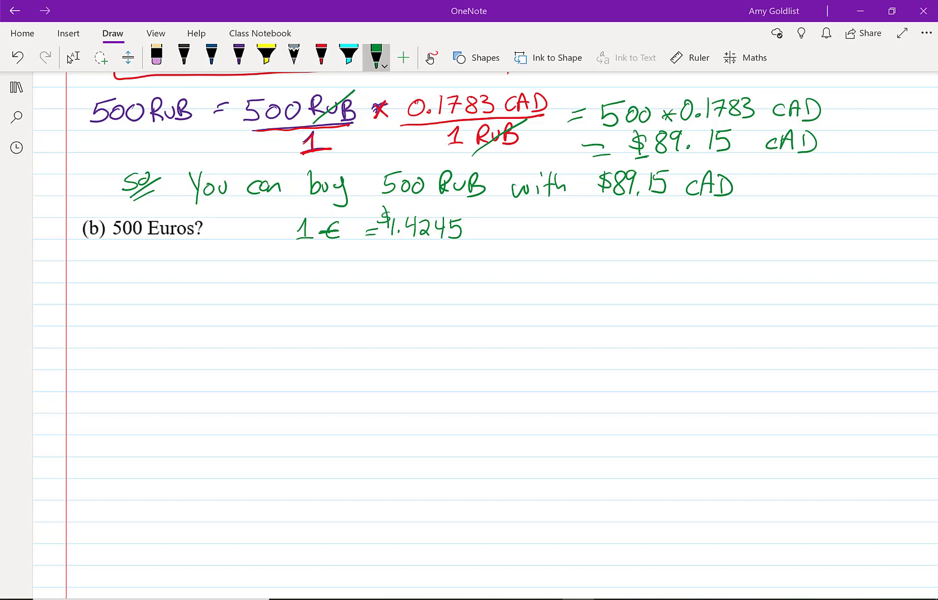
Write '1 EUR = 1.4245 CAD' in red beside part (b), then begin '500' below it
{"action": "left_click", "coordinate": [321, 55]}
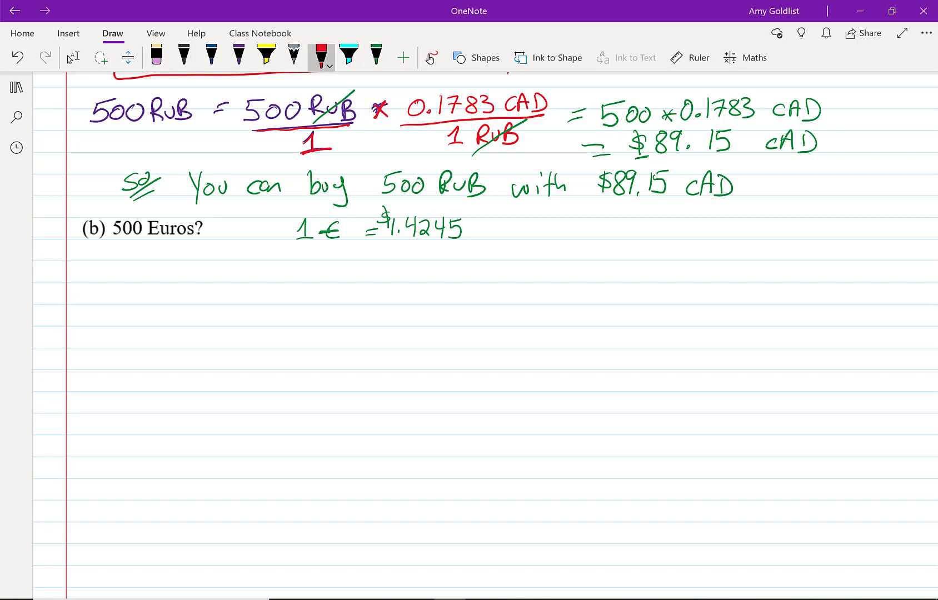
{"action": "mouse_move", "coordinate": [534, 218]}
{"action": "left_mouse_down"}
{"action": "mouse_move", "coordinate": [536, 236]}
{"action": "mouse_move", "coordinate": [559, 236]}
{"action": "mouse_move", "coordinate": [556, 229]}
{"action": "mouse_move", "coordinate": [584, 238]}
{"action": "mouse_move", "coordinate": [619, 224]}
{"action": "mouse_move", "coordinate": [616, 231]}
{"action": "mouse_move", "coordinate": [636, 238]}
{"action": "left_mouse_up"}
{"action": "mouse_move", "coordinate": [626, 236]}
{"action": "left_mouse_down"}
{"action": "mouse_move", "coordinate": [663, 226]}
{"action": "mouse_move", "coordinate": [663, 237]}
{"action": "mouse_move", "coordinate": [703, 238]}
{"action": "left_mouse_up"}
{"action": "mouse_move", "coordinate": [726, 226]}
{"action": "left_mouse_down"}
{"action": "mouse_move", "coordinate": [720, 239]}
{"action": "mouse_move", "coordinate": [733, 221]}
{"action": "mouse_move", "coordinate": [739, 238]}
{"action": "left_mouse_up"}
{"action": "left_click_drag", "start_coordinate": [729, 232], "coordinate": [746, 239]}
{"action": "left_click_drag", "start_coordinate": [743, 222], "coordinate": [748, 241]}
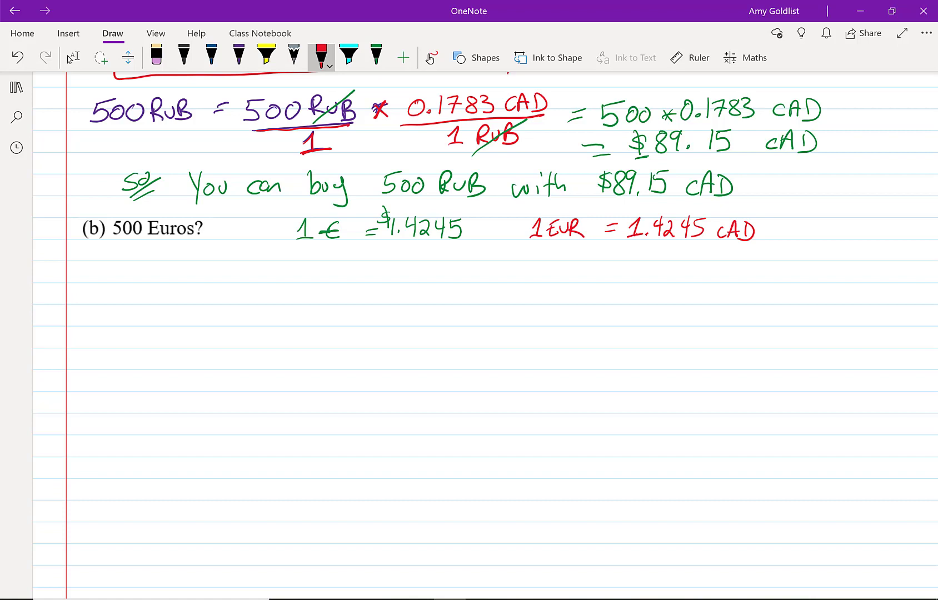
{"action": "mouse_move", "coordinate": [90, 257]}
{"action": "left_mouse_down"}
{"action": "mouse_move", "coordinate": [111, 253]}
{"action": "mouse_move", "coordinate": [89, 277]}
{"action": "mouse_move", "coordinate": [123, 263]}
{"action": "mouse_move", "coordinate": [156, 279]}
{"action": "mouse_move", "coordinate": [154, 267]}
{"action": "mouse_move", "coordinate": [277, 275]}
{"action": "left_mouse_up"}
Finish 500 € and, in purple ink, write the conversion factor × $1.4245 / 1 €
{"action": "left_click_drag", "start_coordinate": [259, 267], "coordinate": [322, 277]}
{"action": "left_click", "coordinate": [239, 57]}
{"action": "mouse_move", "coordinate": [320, 263]}
{"action": "left_mouse_down"}
{"action": "mouse_move", "coordinate": [309, 279]}
{"action": "mouse_move", "coordinate": [415, 279]}
{"action": "left_mouse_up"}
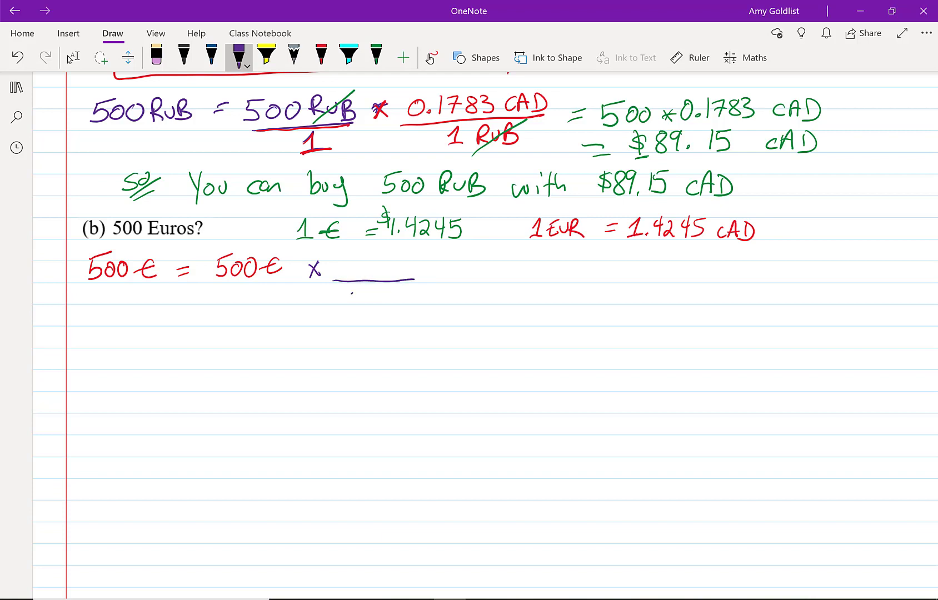
{"action": "mouse_move", "coordinate": [355, 283]}
{"action": "left_mouse_down"}
{"action": "mouse_move", "coordinate": [356, 300]}
{"action": "mouse_move", "coordinate": [389, 303]}
{"action": "left_mouse_up"}
{"action": "left_click_drag", "start_coordinate": [375, 293], "coordinate": [392, 294]}
{"action": "mouse_move", "coordinate": [352, 251]}
{"action": "left_mouse_down"}
{"action": "mouse_move", "coordinate": [351, 269]}
{"action": "mouse_move", "coordinate": [408, 273]}
{"action": "mouse_move", "coordinate": [333, 261]}
{"action": "mouse_move", "coordinate": [335, 268]}
{"action": "left_mouse_up"}
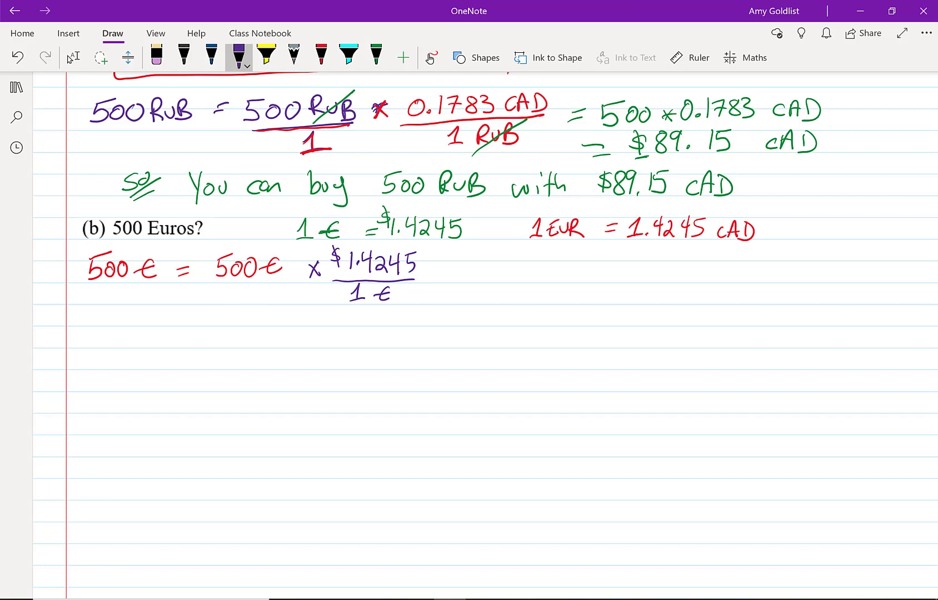
Cross out both € signs and write = 500 × $1.4245 = $712.25
{"action": "left_click_drag", "start_coordinate": [283, 254], "coordinate": [262, 285]}
{"action": "left_click_drag", "start_coordinate": [396, 283], "coordinate": [375, 309]}
{"action": "left_click_drag", "start_coordinate": [446, 269], "coordinate": [457, 267]}
{"action": "left_click_drag", "start_coordinate": [445, 276], "coordinate": [528, 274]}
{"action": "left_click_drag", "start_coordinate": [528, 265], "coordinate": [517, 276]}
{"action": "mouse_move", "coordinate": [542, 257]}
{"action": "left_mouse_down"}
{"action": "mouse_move", "coordinate": [541, 276]}
{"action": "mouse_move", "coordinate": [570, 270]}
{"action": "left_mouse_up"}
{"action": "mouse_move", "coordinate": [566, 258]}
{"action": "left_mouse_down"}
{"action": "mouse_move", "coordinate": [568, 279]}
{"action": "mouse_move", "coordinate": [638, 263]}
{"action": "left_mouse_up"}
{"action": "left_click_drag", "start_coordinate": [622, 272], "coordinate": [689, 283]}
{"action": "left_click_drag", "start_coordinate": [683, 272], "coordinate": [704, 279]}
{"action": "mouse_move", "coordinate": [711, 263]}
{"action": "left_mouse_down"}
{"action": "mouse_move", "coordinate": [725, 279]}
{"action": "mouse_move", "coordinate": [761, 284]}
{"action": "left_mouse_up"}
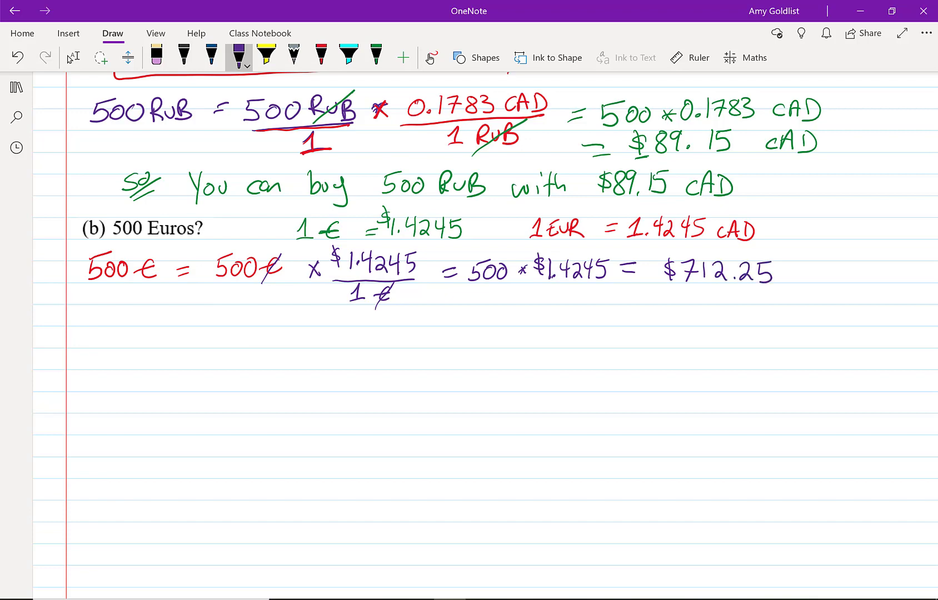
Handwrite the conclusion 'It takes $712.25 to buy 500 €' below the calculation
{"action": "mouse_move", "coordinate": [107, 331]}
{"action": "left_mouse_down"}
{"action": "mouse_move", "coordinate": [142, 309]}
{"action": "mouse_move", "coordinate": [130, 339]}
{"action": "left_mouse_up"}
{"action": "left_click_drag", "start_coordinate": [162, 314], "coordinate": [167, 330]}
{"action": "mouse_move", "coordinate": [193, 312]}
{"action": "left_mouse_down"}
{"action": "mouse_move", "coordinate": [192, 339]}
{"action": "mouse_move", "coordinate": [204, 323]}
{"action": "left_mouse_up"}
{"action": "left_click_drag", "start_coordinate": [195, 326], "coordinate": [232, 333]}
{"action": "left_click_drag", "start_coordinate": [237, 314], "coordinate": [230, 337]}
{"action": "left_click_drag", "start_coordinate": [281, 313], "coordinate": [288, 329]}
{"action": "mouse_move", "coordinate": [286, 310]}
{"action": "left_mouse_down"}
{"action": "mouse_move", "coordinate": [286, 331]}
{"action": "mouse_move", "coordinate": [297, 337]}
{"action": "mouse_move", "coordinate": [308, 323]}
{"action": "left_mouse_up"}
{"action": "left_click_drag", "start_coordinate": [312, 311], "coordinate": [313, 332]}
{"action": "left_click_drag", "start_coordinate": [320, 316], "coordinate": [329, 333]}
{"action": "left_click_drag", "start_coordinate": [343, 319], "coordinate": [359, 335]}
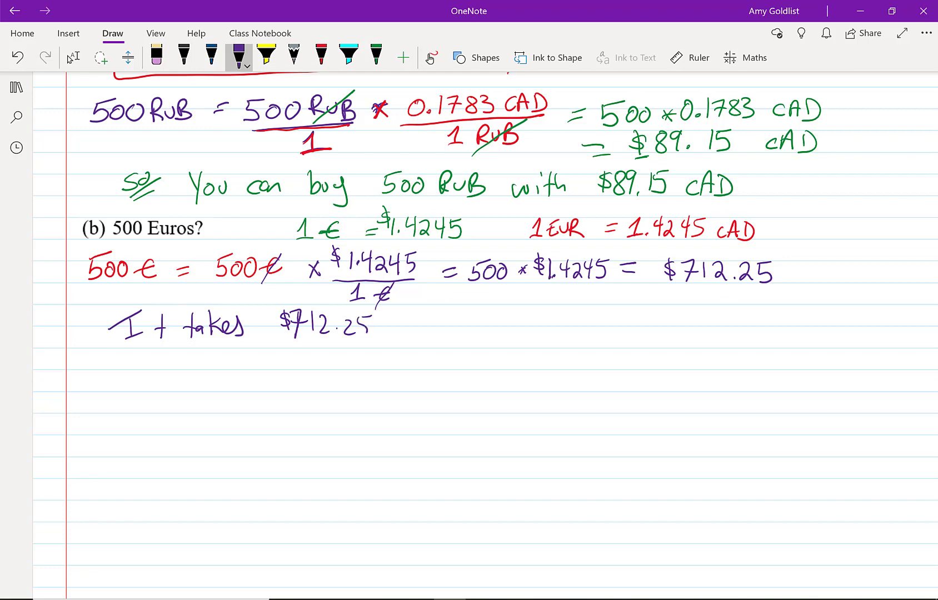
{"action": "mouse_move", "coordinate": [400, 308]}
{"action": "left_mouse_down"}
{"action": "mouse_move", "coordinate": [402, 335]}
{"action": "mouse_move", "coordinate": [413, 326]}
{"action": "left_mouse_up"}
{"action": "mouse_move", "coordinate": [408, 323]}
{"action": "left_mouse_down"}
{"action": "mouse_move", "coordinate": [414, 333]}
{"action": "mouse_move", "coordinate": [455, 332]}
{"action": "left_mouse_up"}
{"action": "left_click_drag", "start_coordinate": [460, 319], "coordinate": [464, 351]}
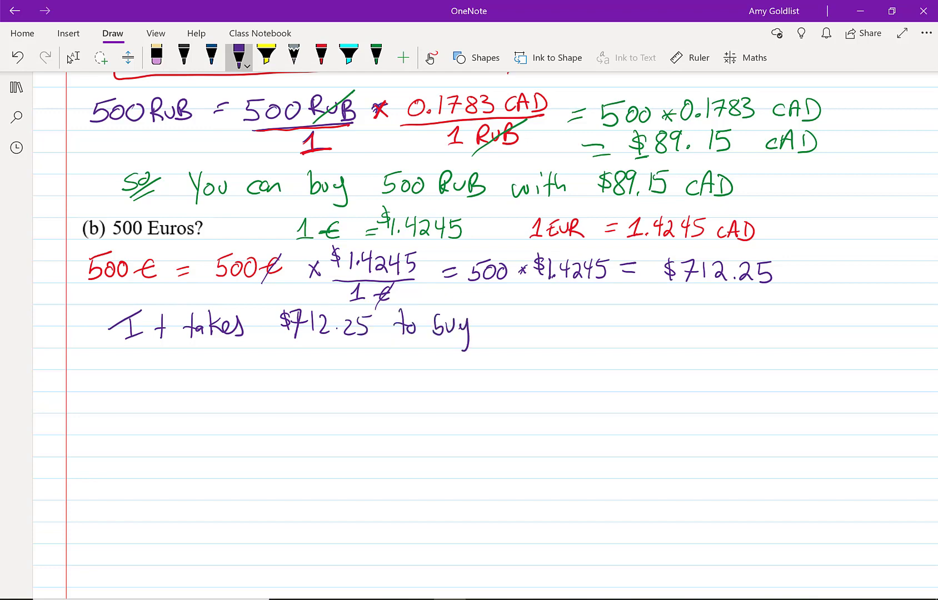
{"action": "mouse_move", "coordinate": [513, 311]}
{"action": "left_mouse_down"}
{"action": "mouse_move", "coordinate": [501, 314]}
{"action": "mouse_move", "coordinate": [495, 337]}
{"action": "mouse_move", "coordinate": [514, 332]}
{"action": "left_mouse_up"}
{"action": "mouse_move", "coordinate": [527, 320]}
{"action": "left_mouse_down"}
{"action": "mouse_move", "coordinate": [530, 333]}
{"action": "mouse_move", "coordinate": [568, 328]}
{"action": "mouse_move", "coordinate": [568, 318]}
{"action": "left_mouse_up"}
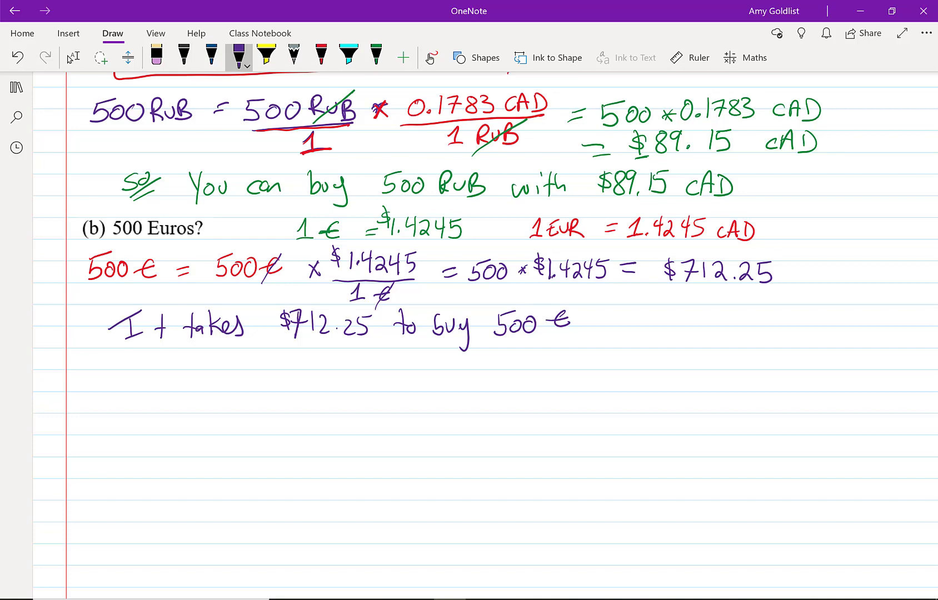